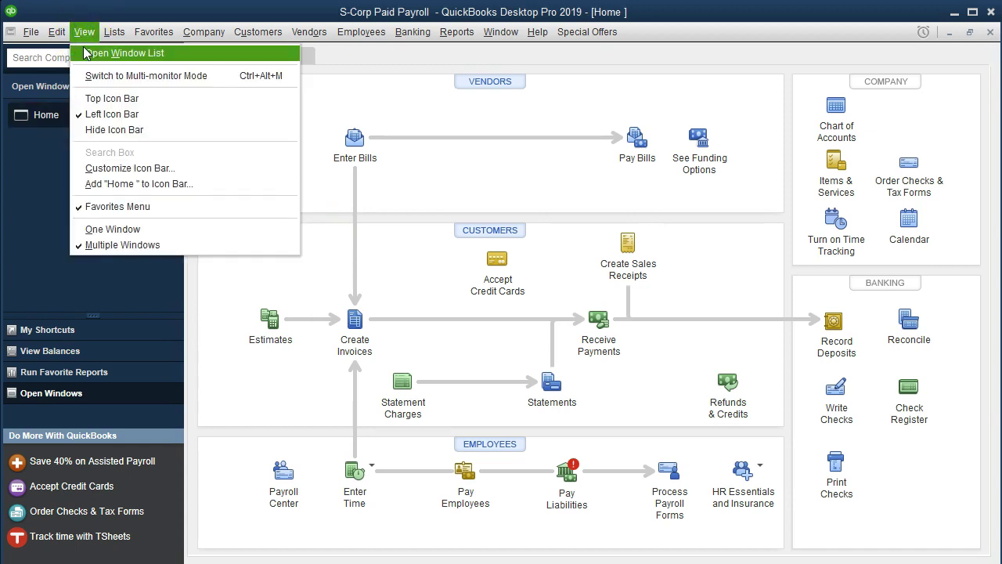
Open the Payroll Item List from the Lists menu
click(113, 33)
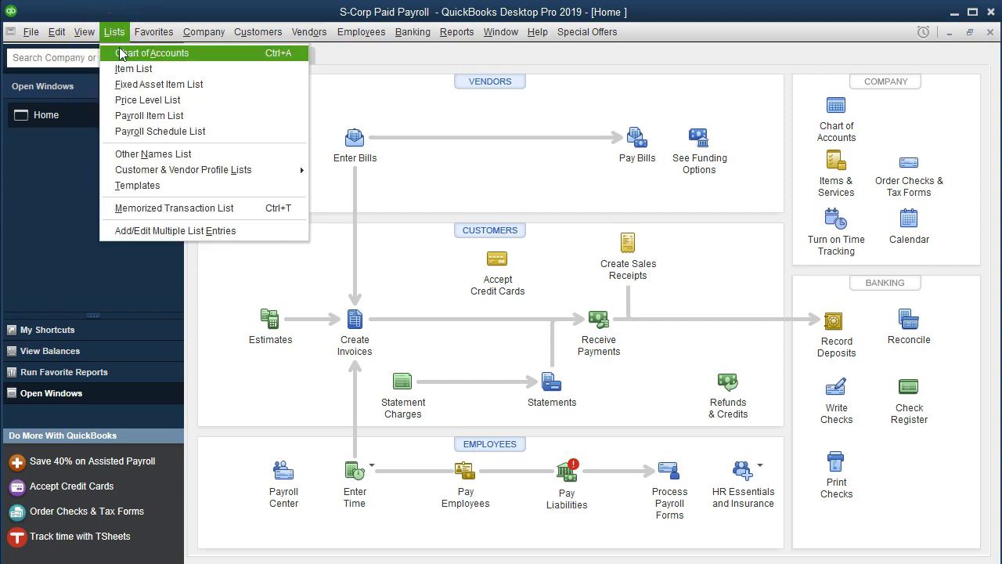
click(130, 57)
click(123, 36)
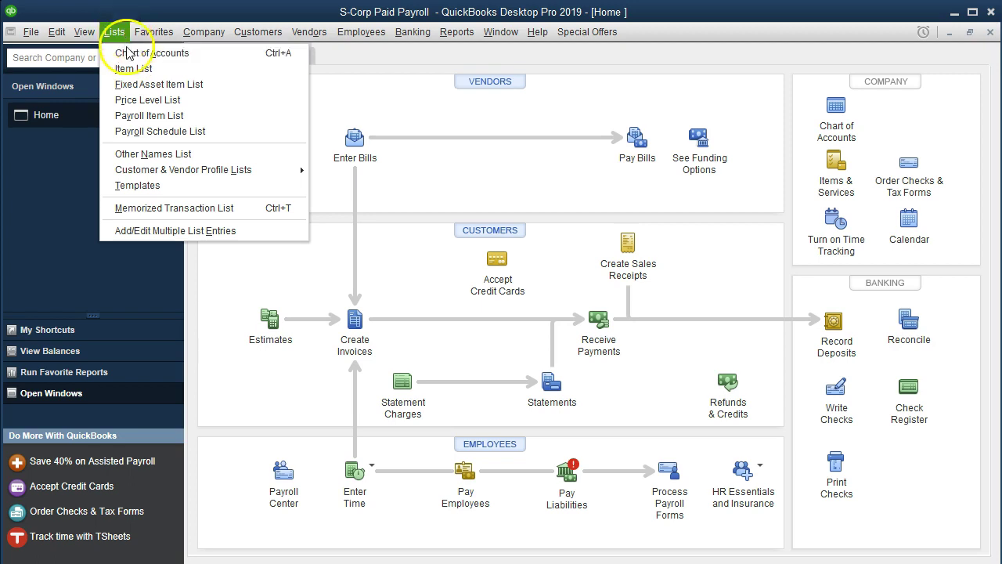
click(175, 122)
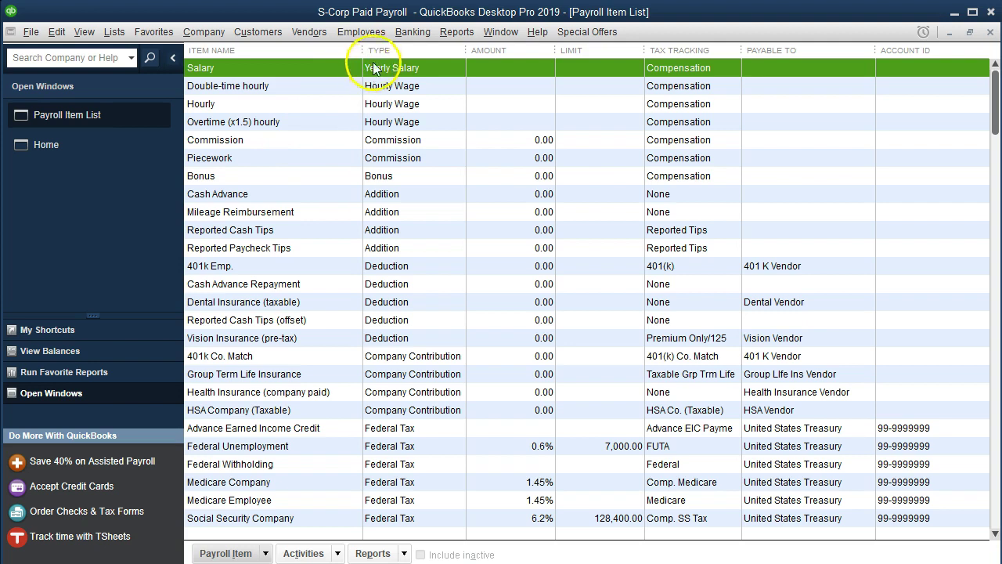
Bring up the Payroll Item actions menu at the bottom of the Payroll Item List
click(365, 32)
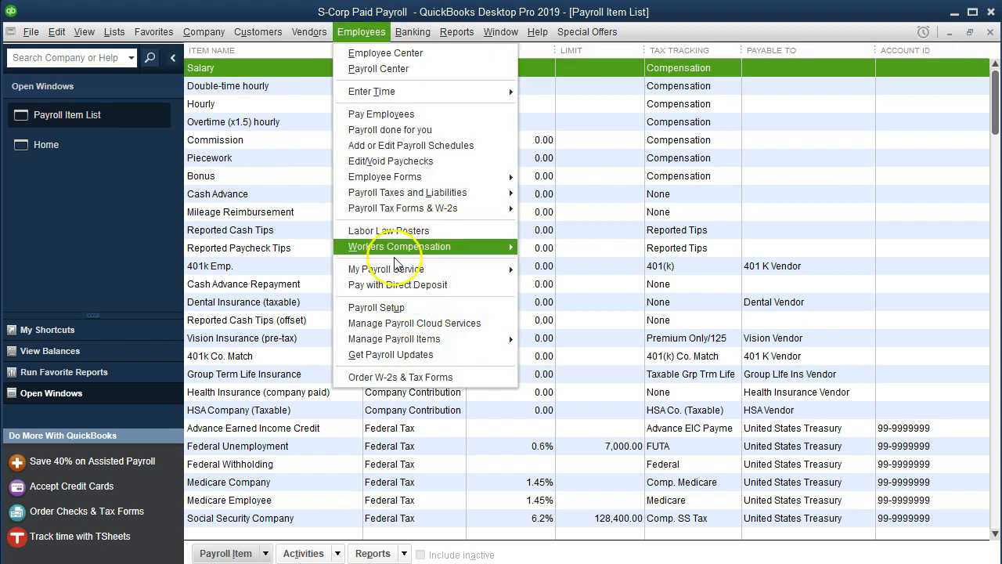
click(664, 24)
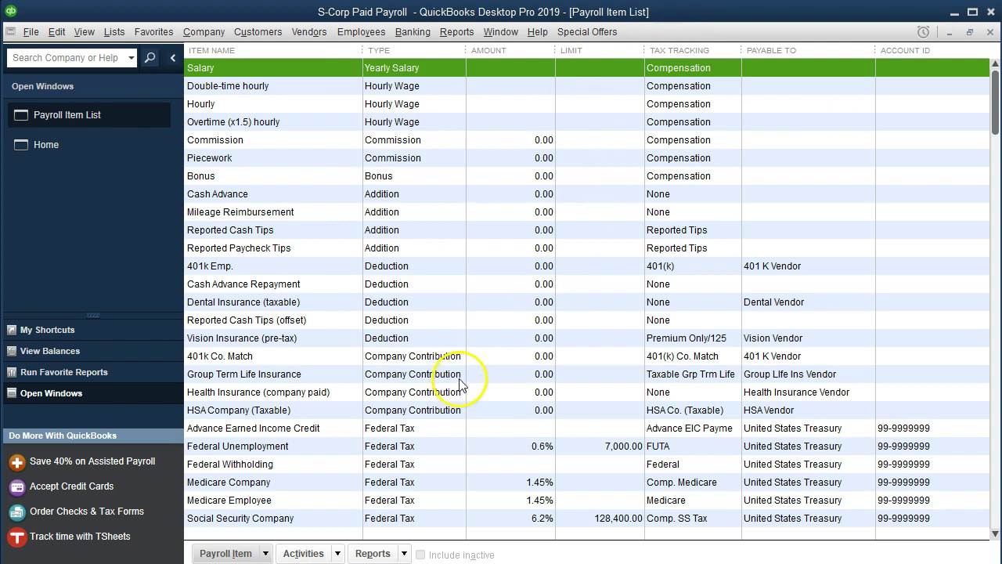
click(264, 555)
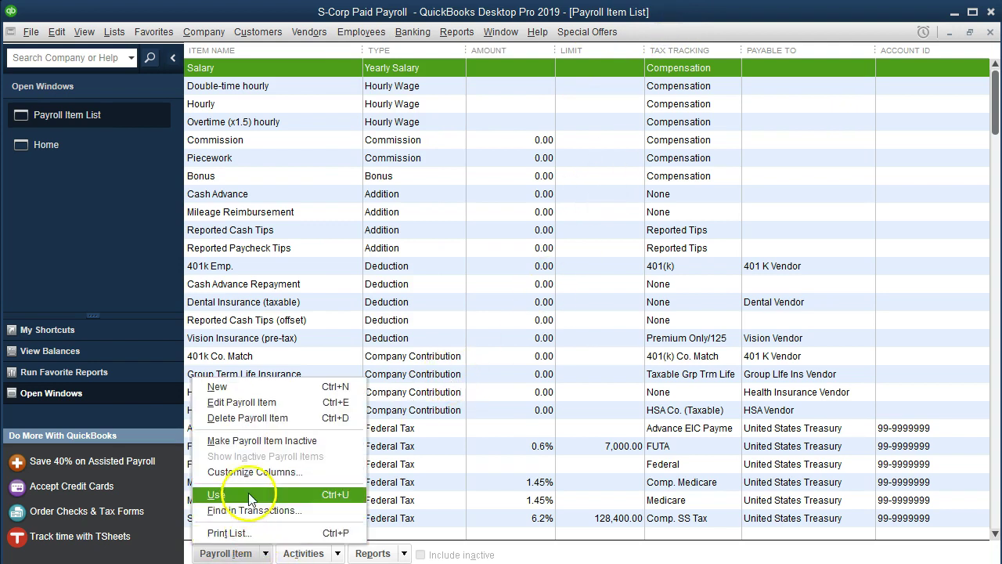
Start a new EZ Setup payroll item of type Other Deductions (Garnishments, Union Dues...)
click(242, 389)
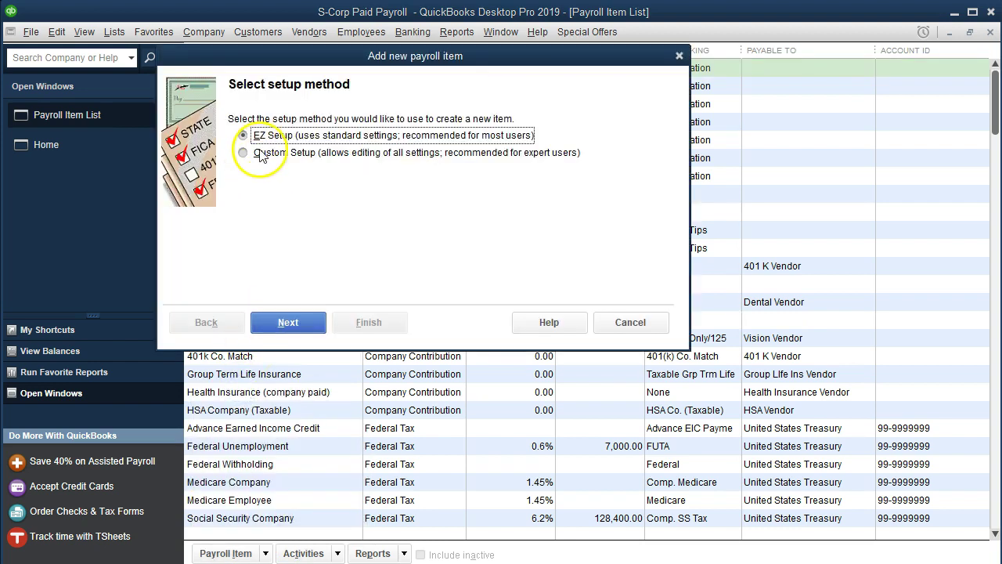
click(301, 323)
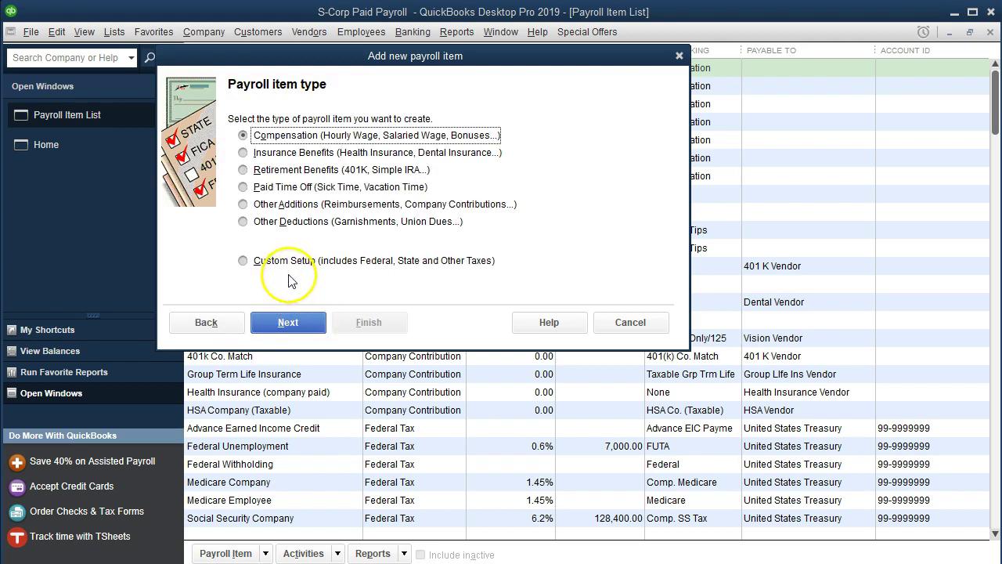
click(249, 207)
click(246, 222)
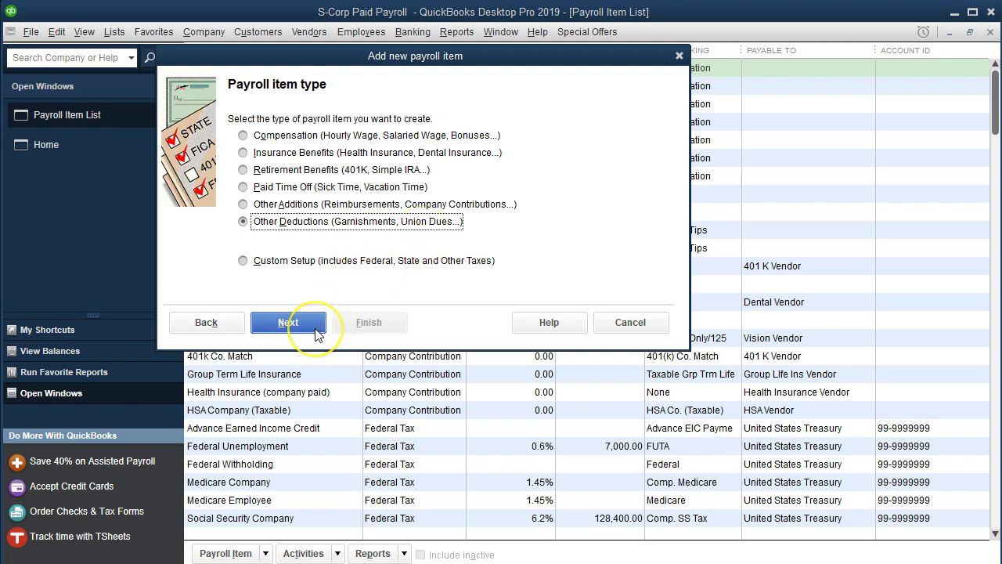
click(289, 323)
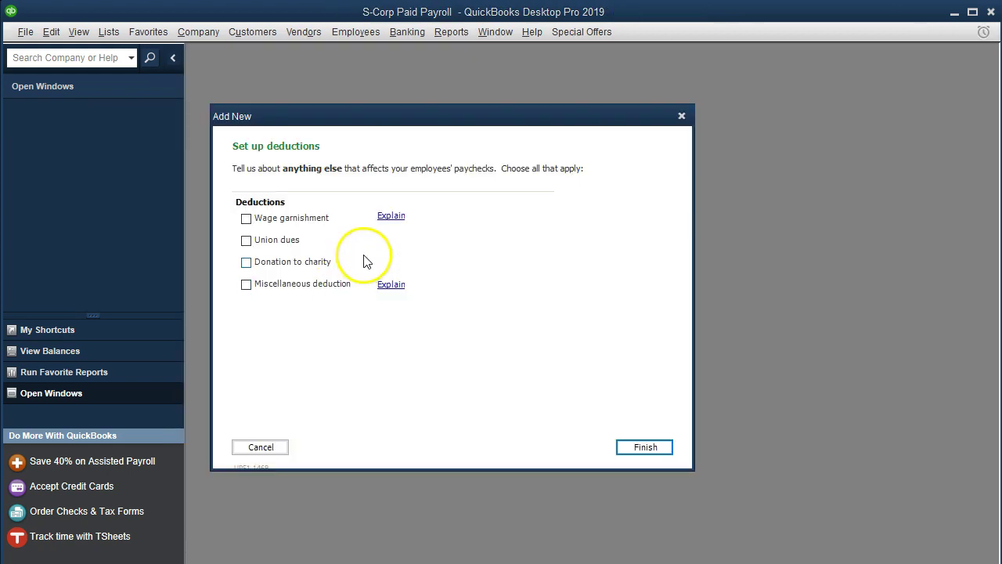
Read the Wage garnishment explanation, then select Wage garnishment and continue to its payment schedule
click(391, 216)
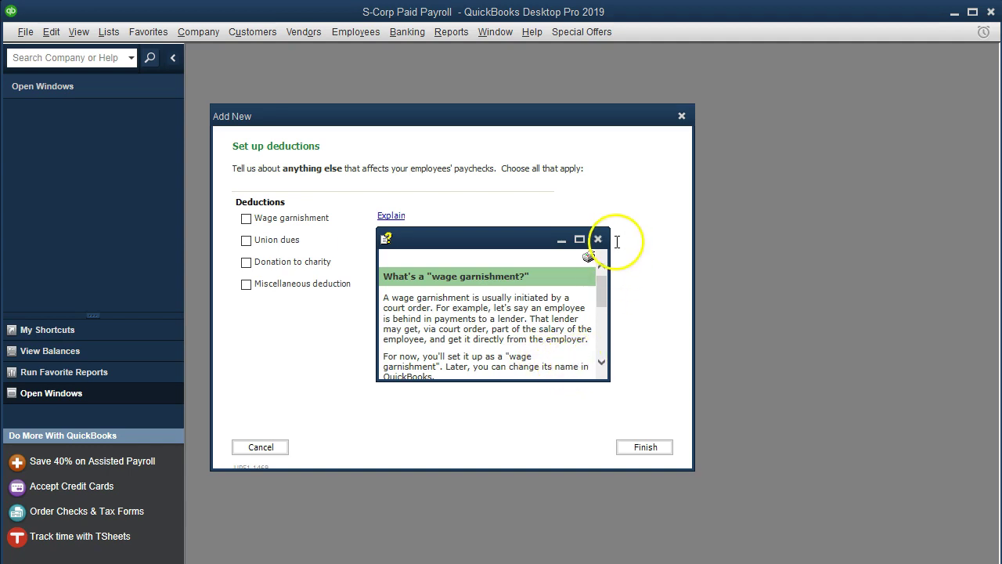
click(599, 239)
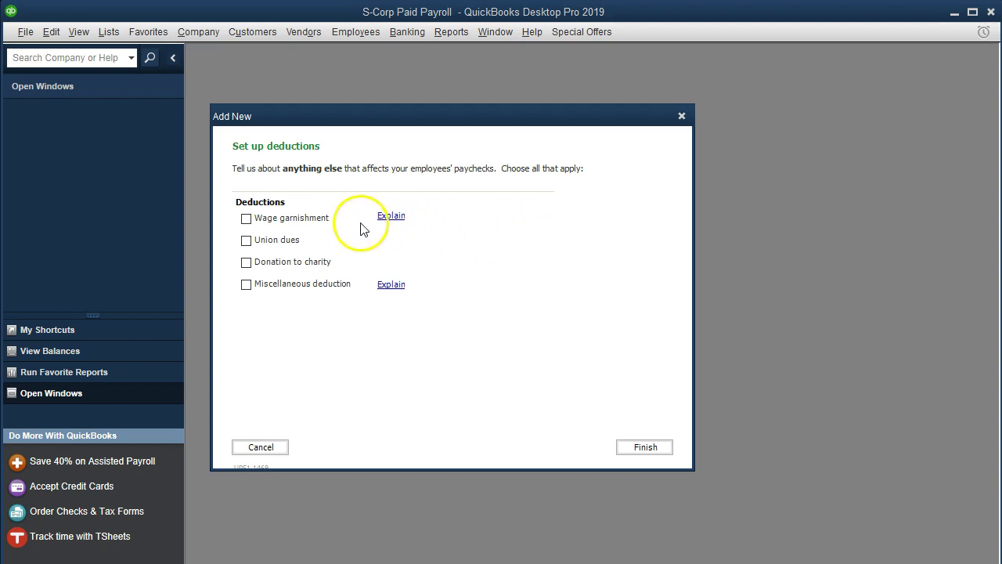
click(245, 221)
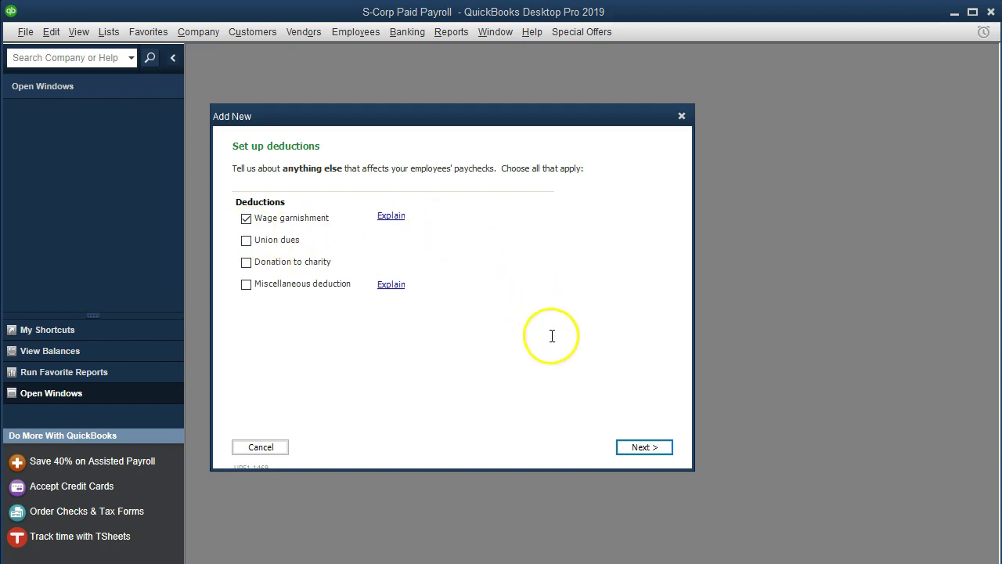
click(627, 448)
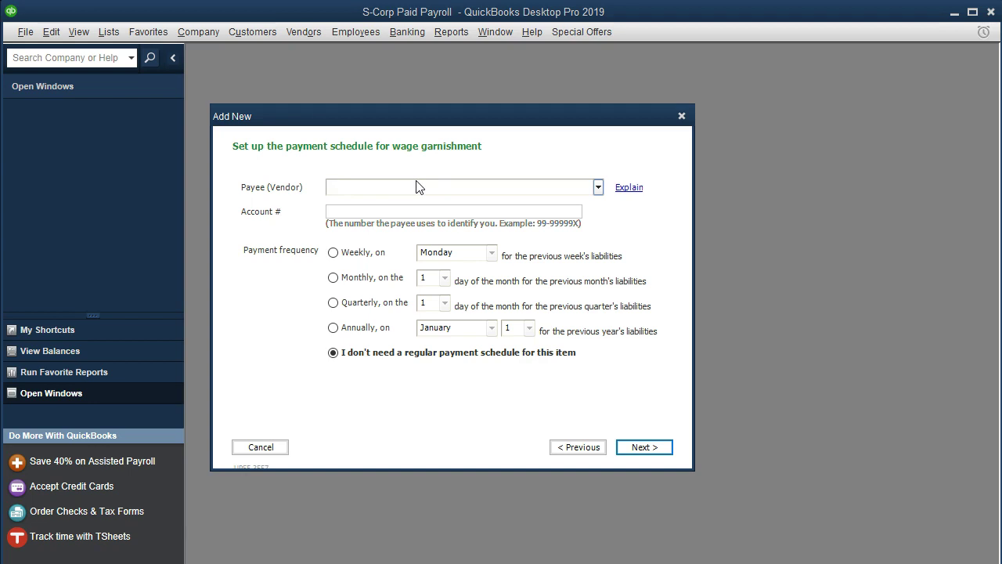
Set Gar Vendor as the wage garnishment payee and finish saving the item
text(Gar Vendor)
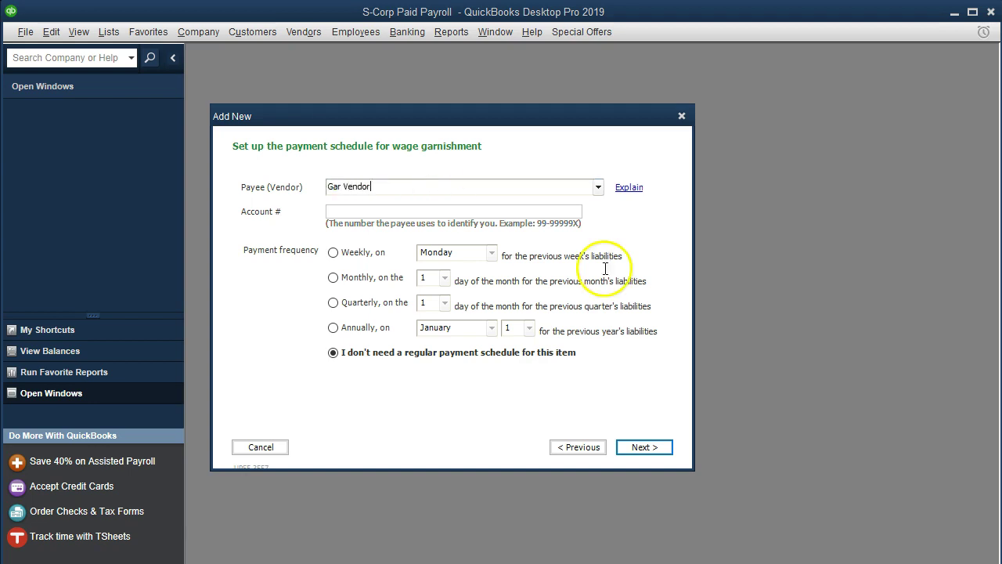
click(644, 448)
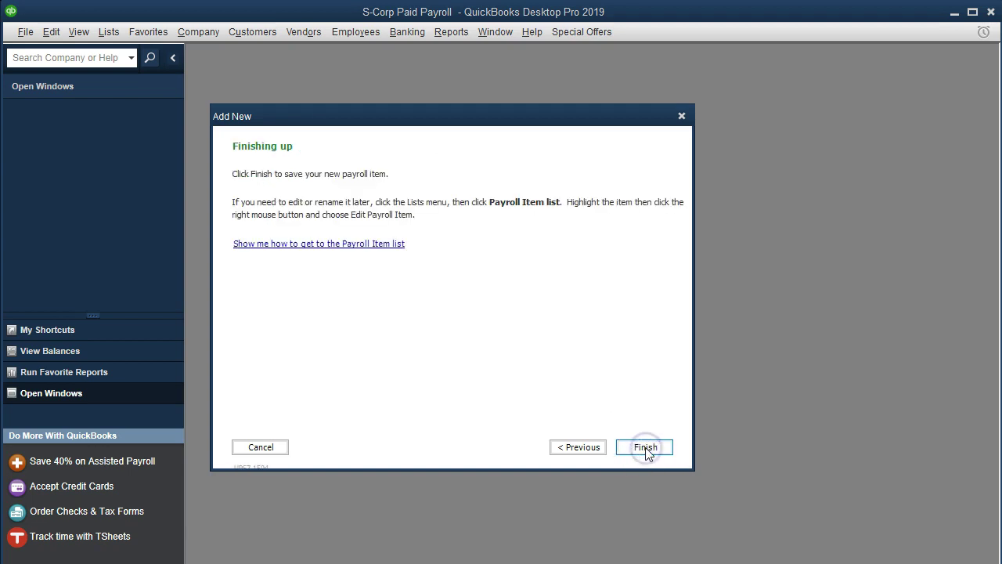
click(645, 448)
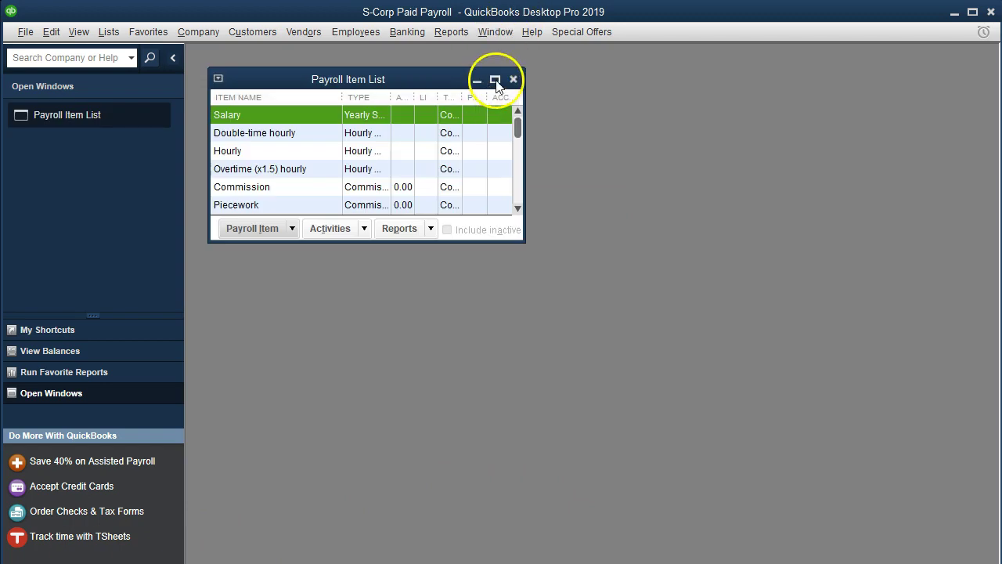
Maximize the Payroll Item List, select the Wage Garnishment row, and open the Payroll Item menu
click(495, 79)
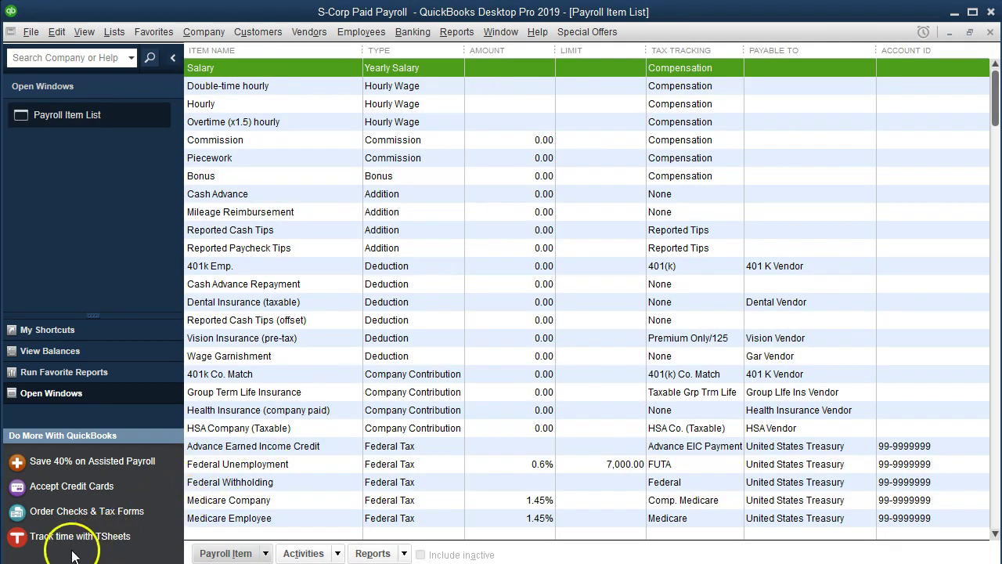
click(229, 358)
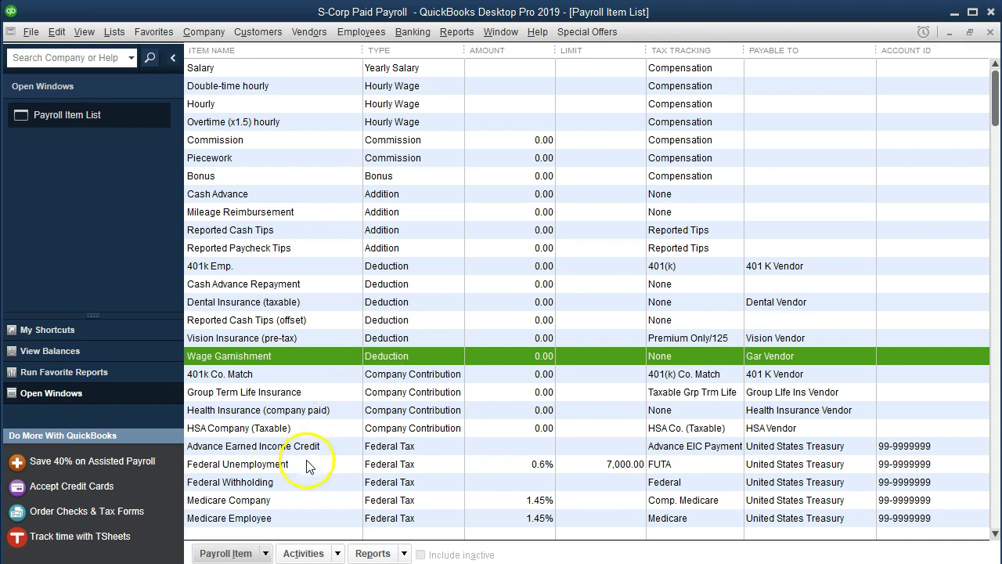
click(269, 553)
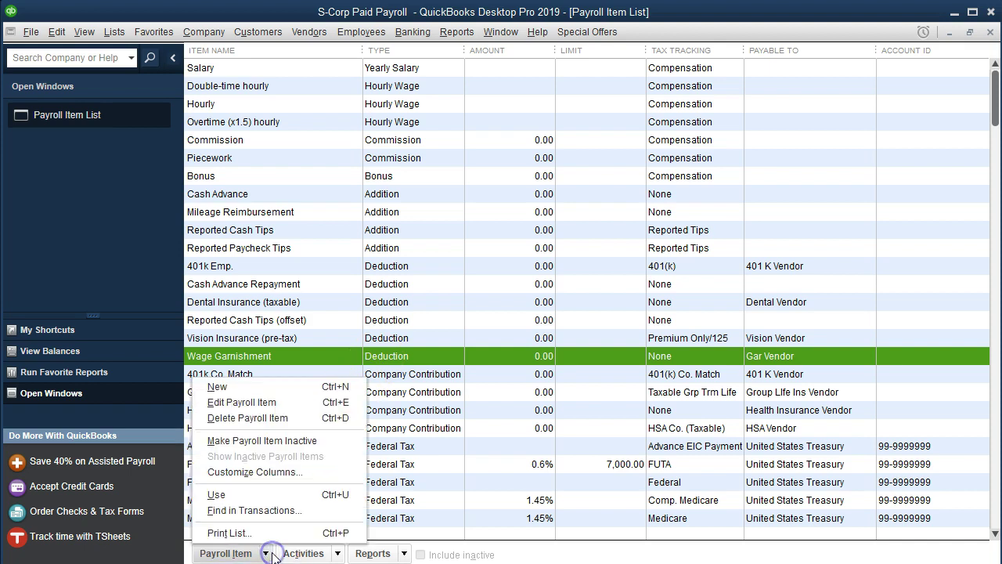
Start a second EZ Setup Other Deductions payroll item and reach the deduction choices
click(262, 392)
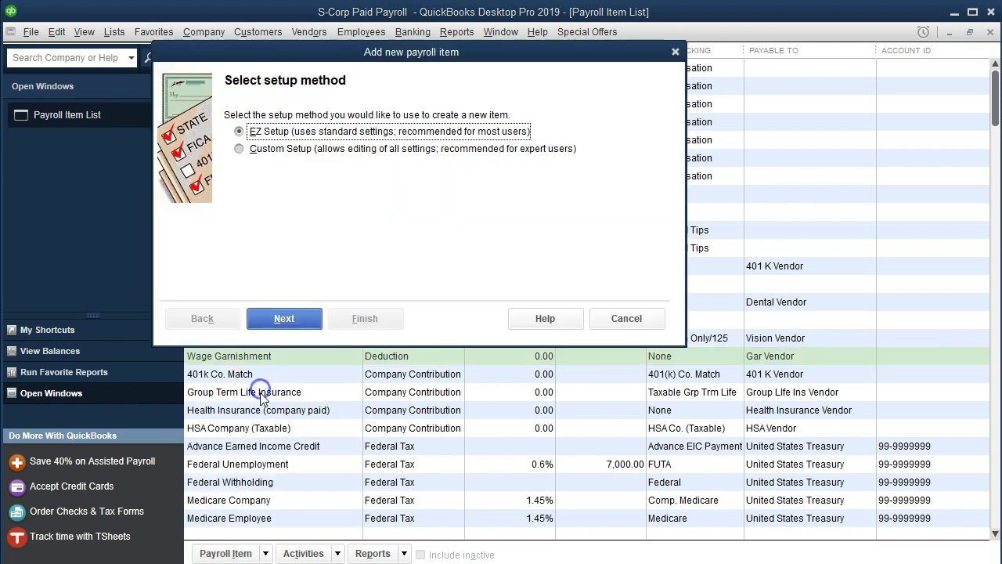
click(290, 318)
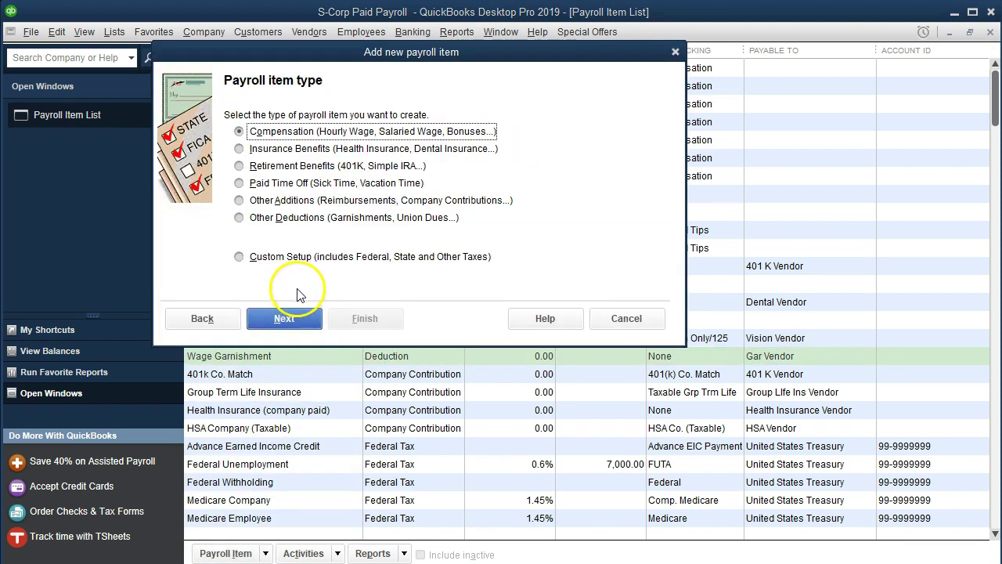
click(265, 218)
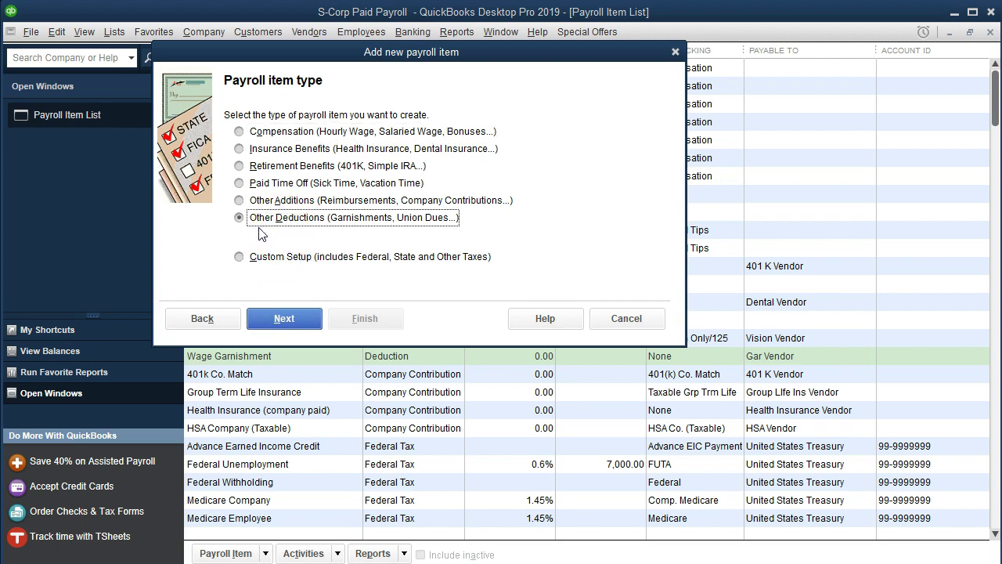
click(284, 318)
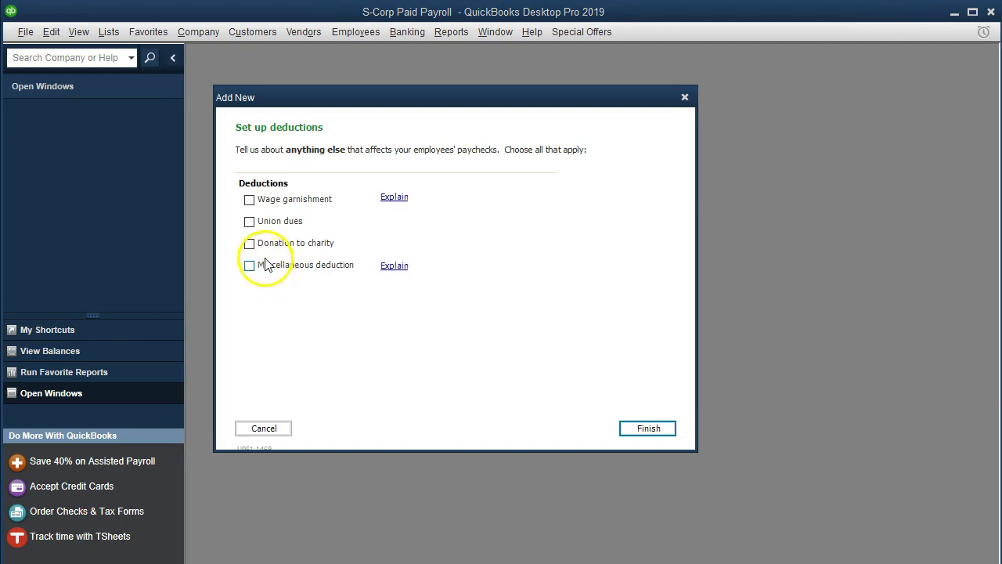
Select Union dues as the deduction, check the Miscellaneous deduction help, and continue
click(250, 223)
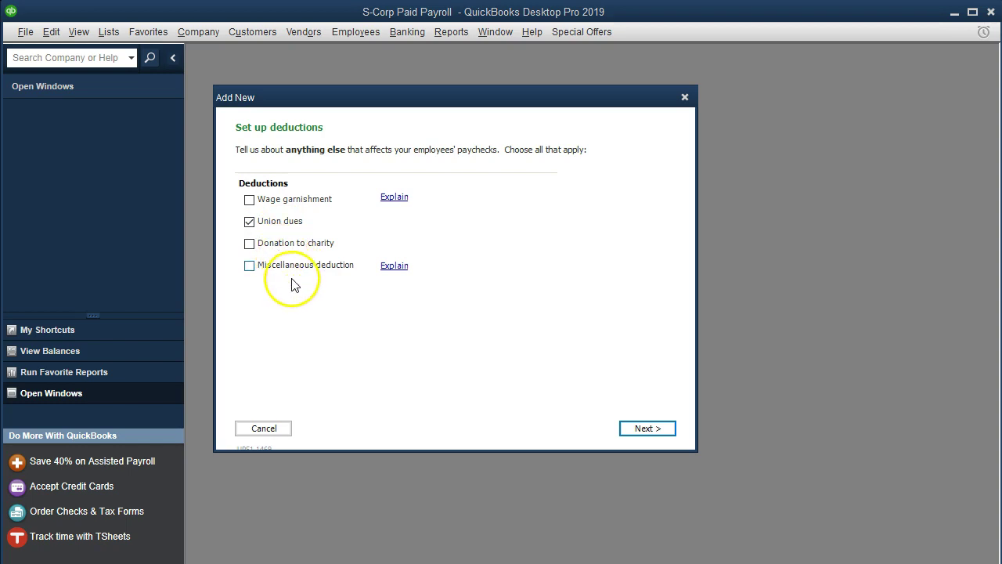
click(384, 269)
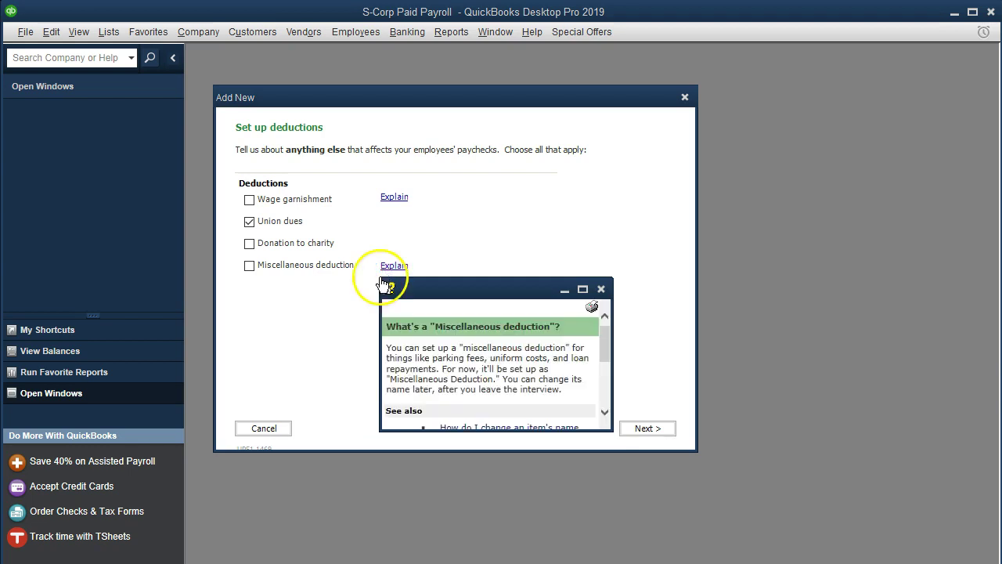
click(336, 313)
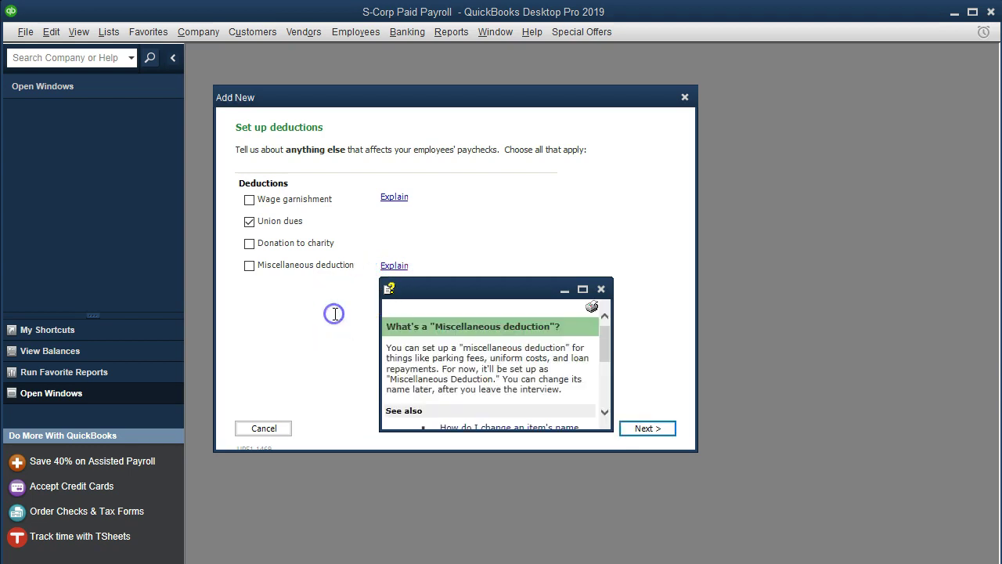
click(601, 289)
click(652, 430)
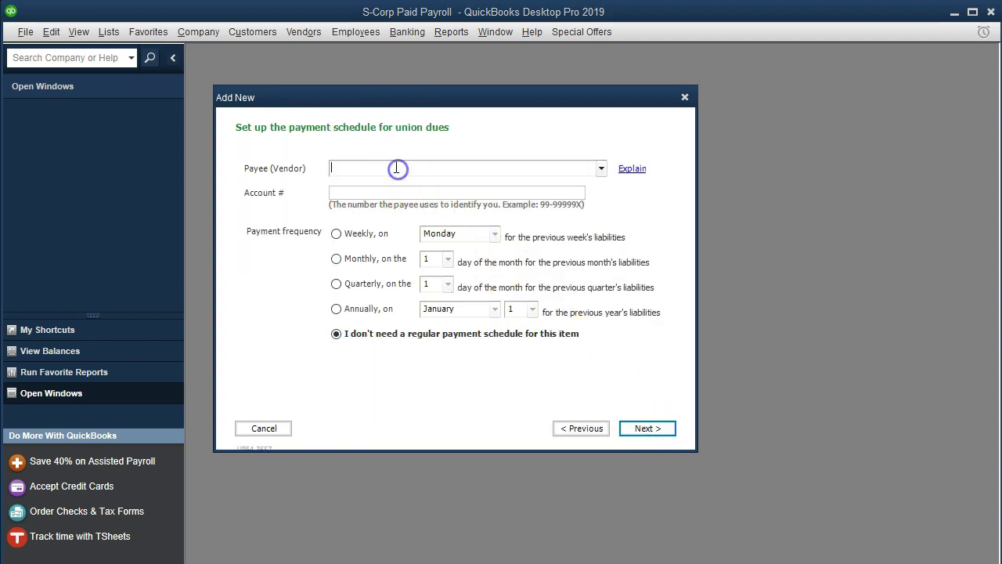
Set Union Vendor as the union dues payee and finish saving the item
text(Union Vendor)
click(673, 430)
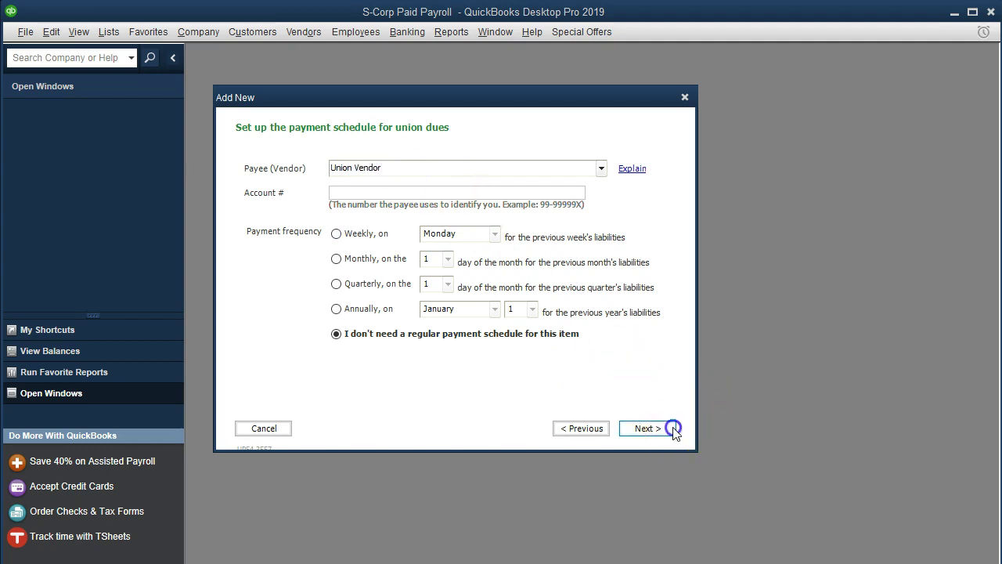
click(673, 430)
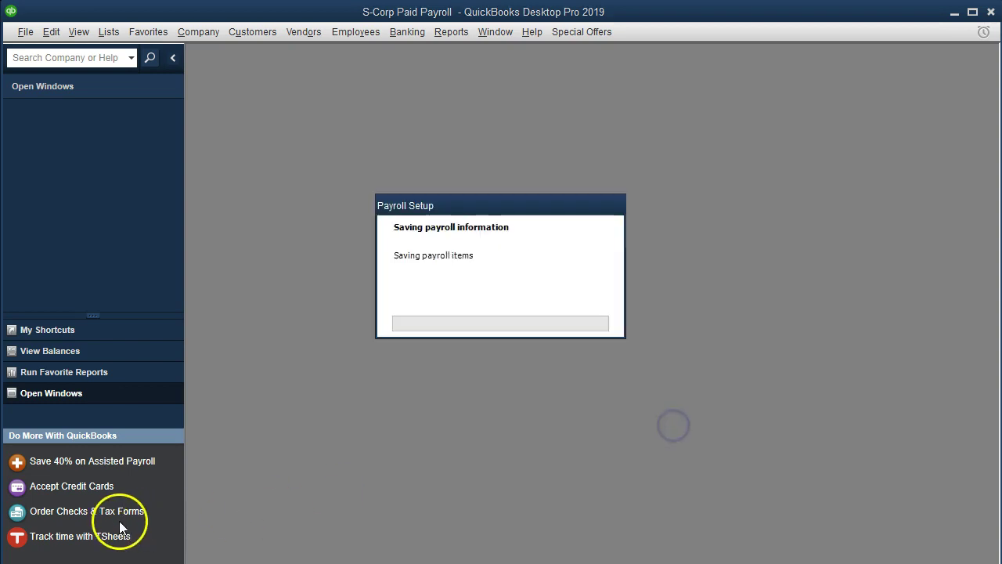
Maximize the Payroll Item List and select the new Union Dues deduction payable to Union Vendor
click(494, 78)
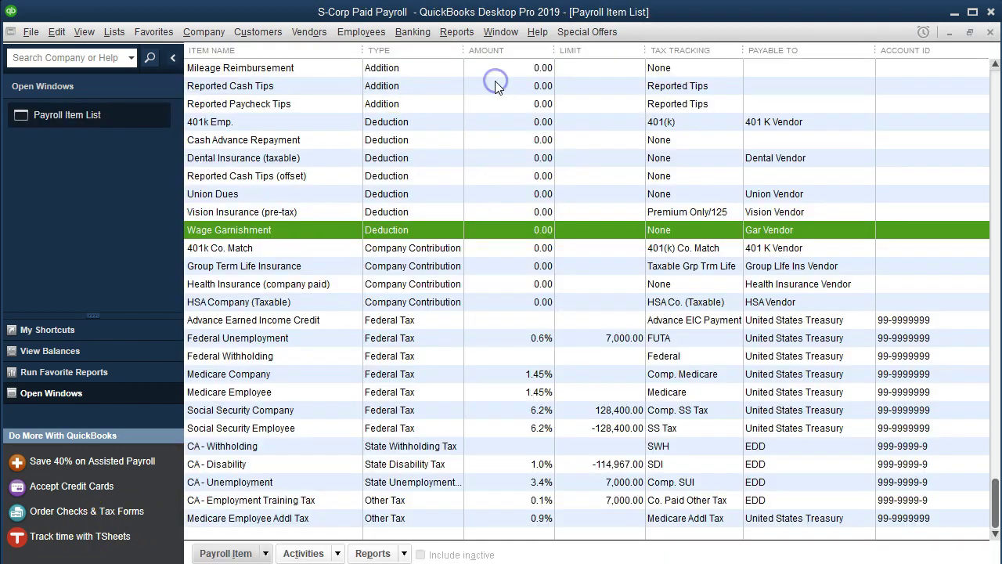
click(329, 194)
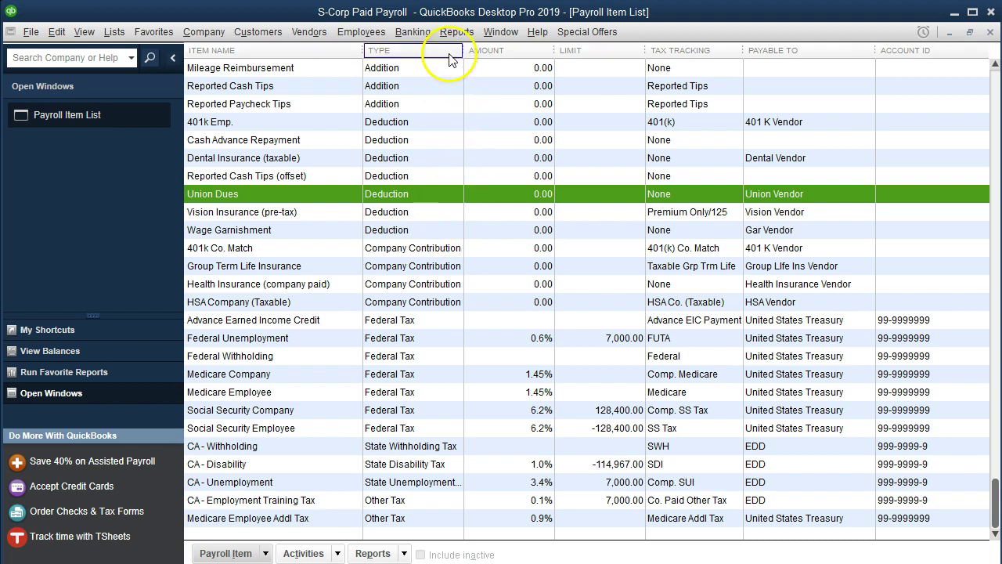
click(366, 31)
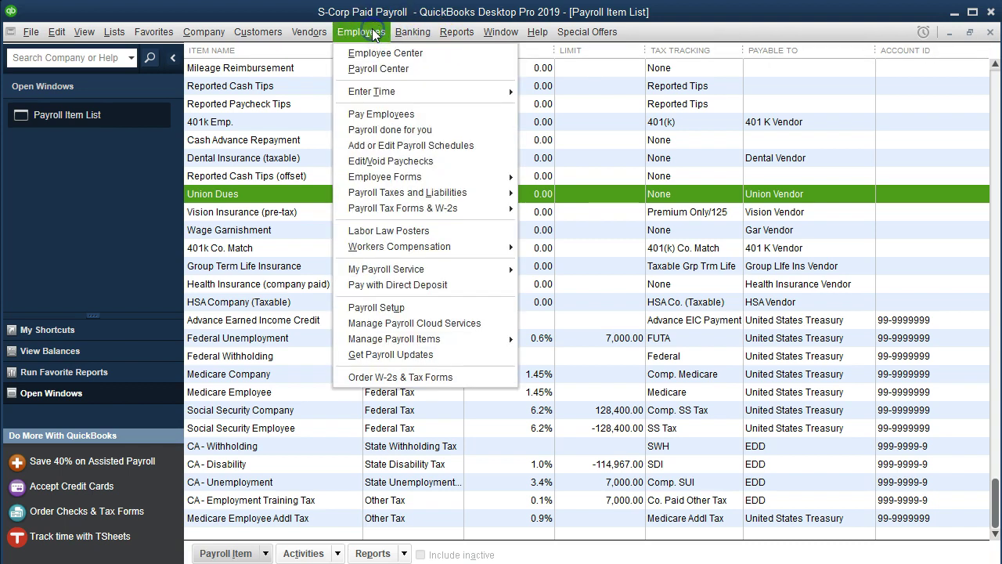
Open the only active employee's record for editing from the Employee Center
click(415, 53)
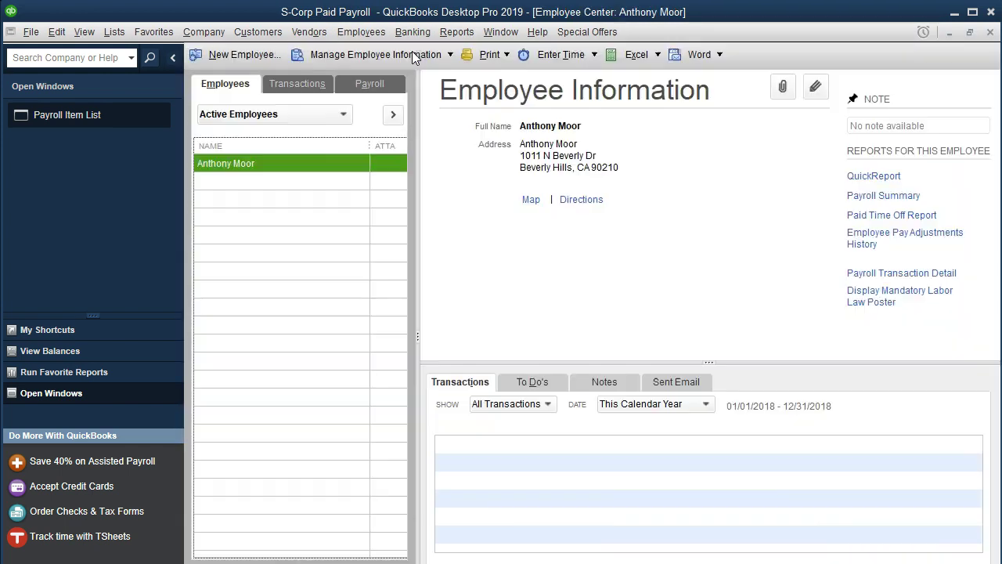
double_click(299, 163)
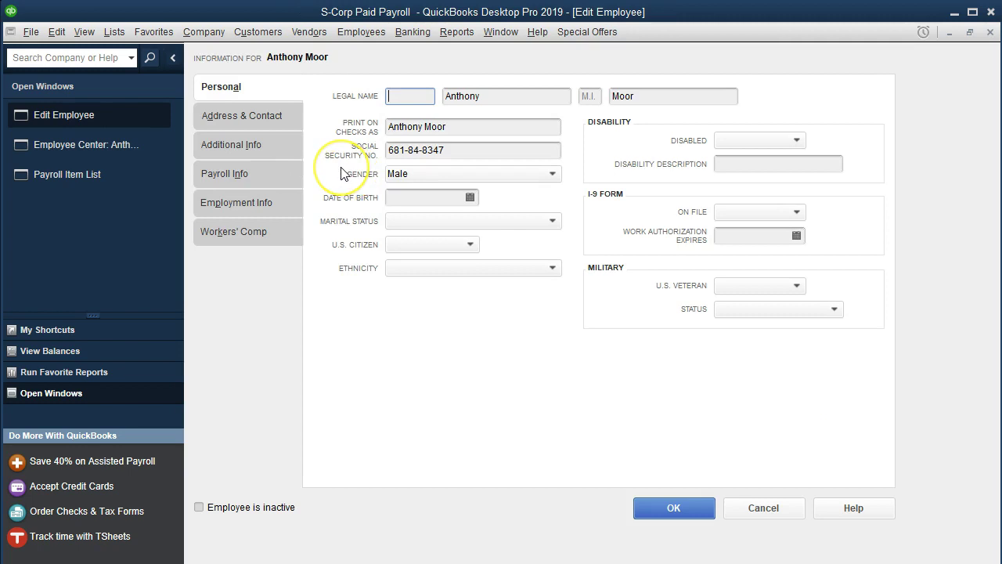
Add Union Dues and Wage Garnishment to the employee's payroll deductions list
click(236, 177)
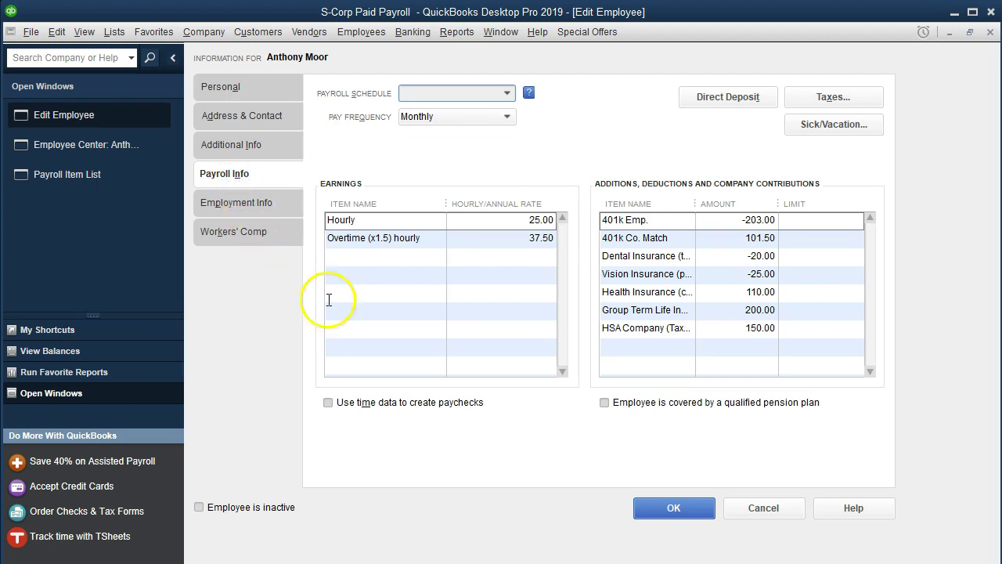
click(636, 348)
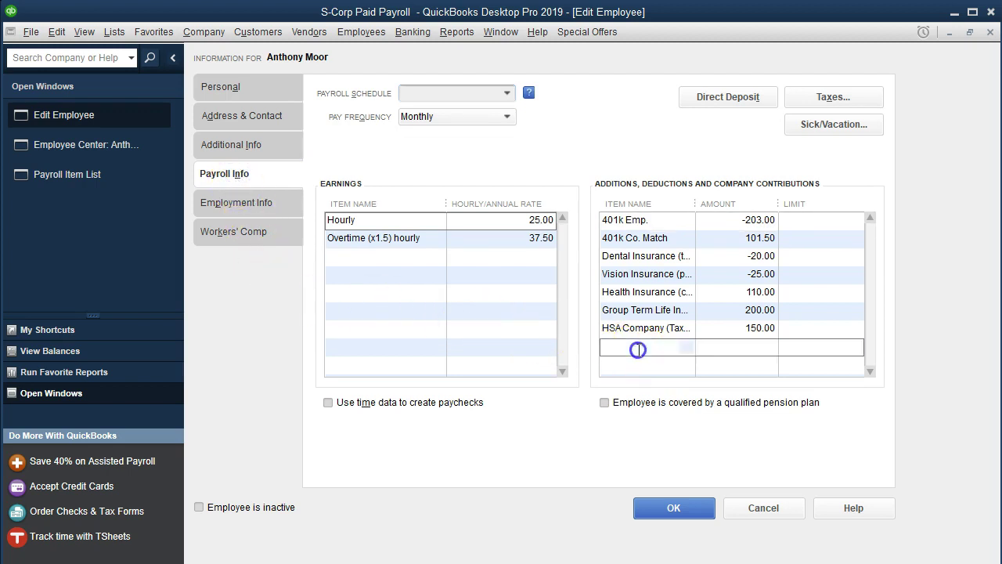
click(685, 348)
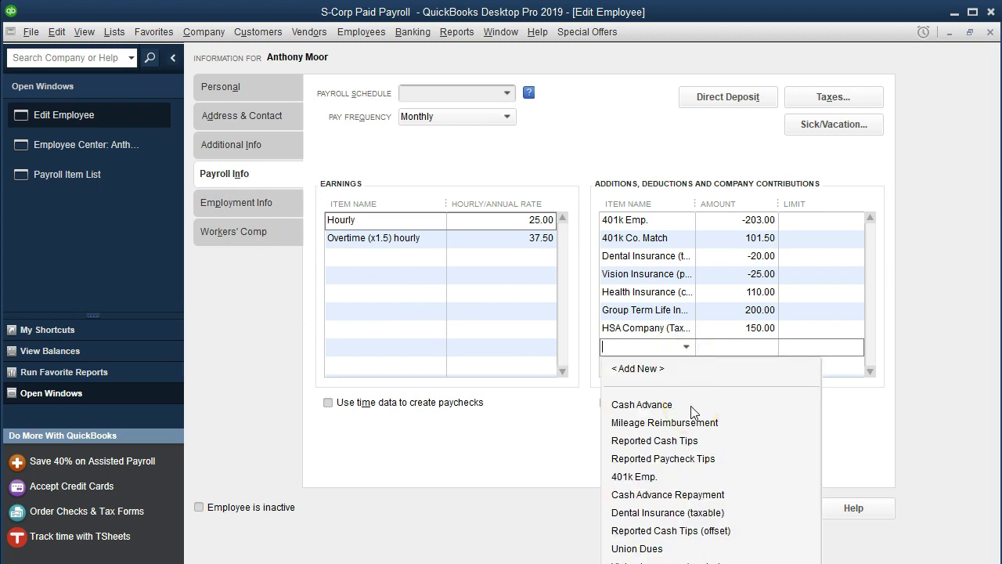
click(636, 548)
click(660, 365)
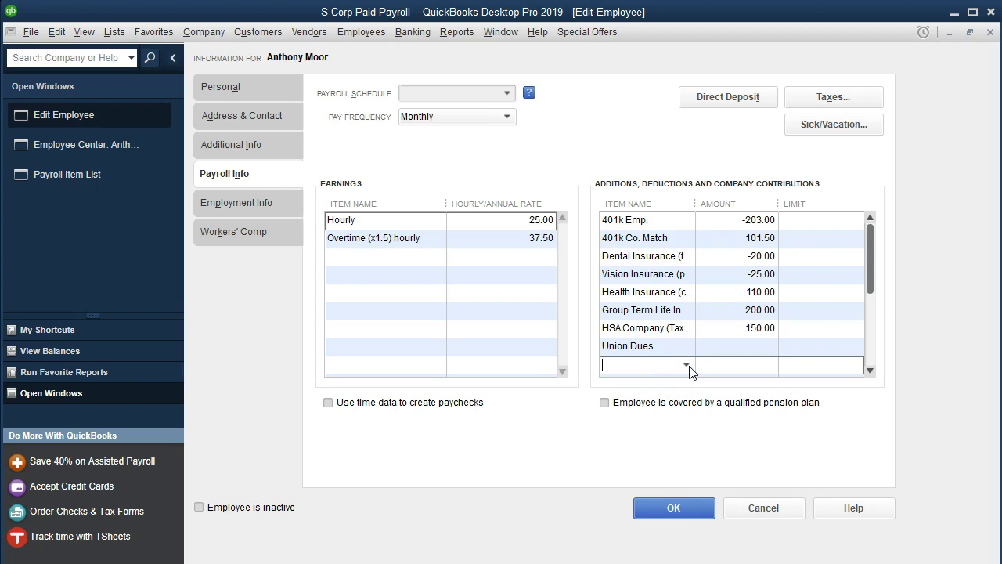
click(685, 366)
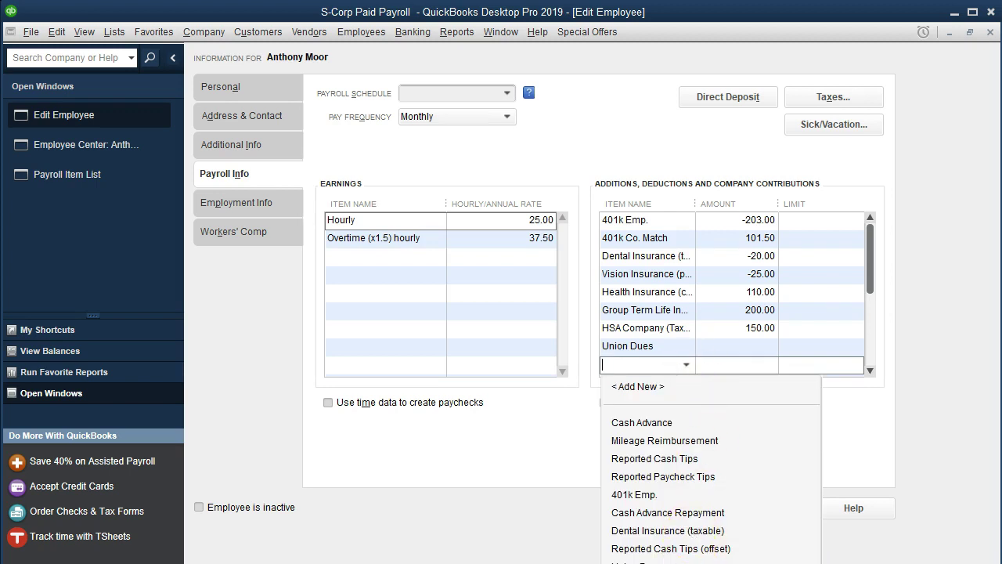
click(648, 414)
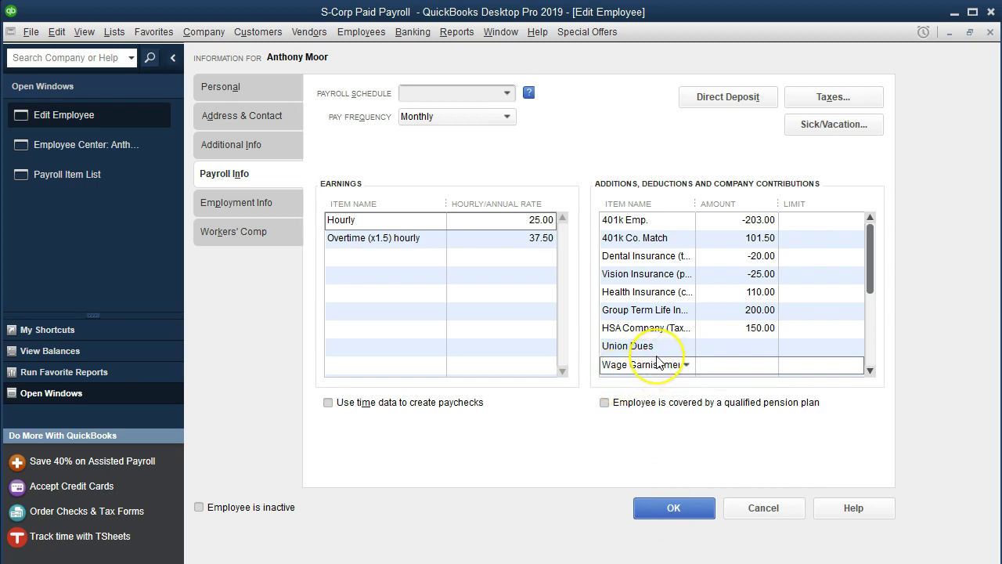
Set Union Dues to -30.00 and Wage Garnishment to -300.00, then save the employee
click(735, 344)
text(-30)
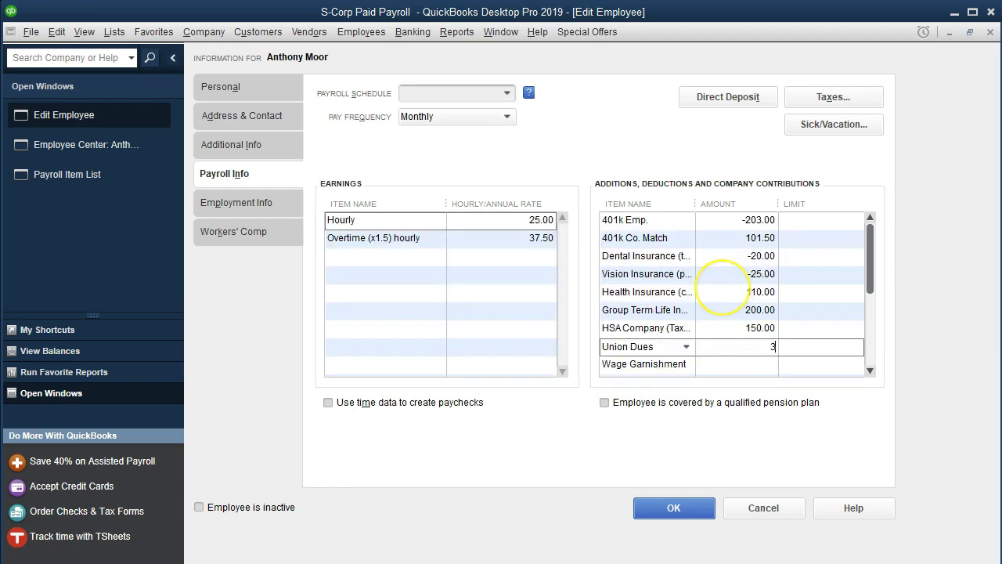
key(Tab)
key(Tab)
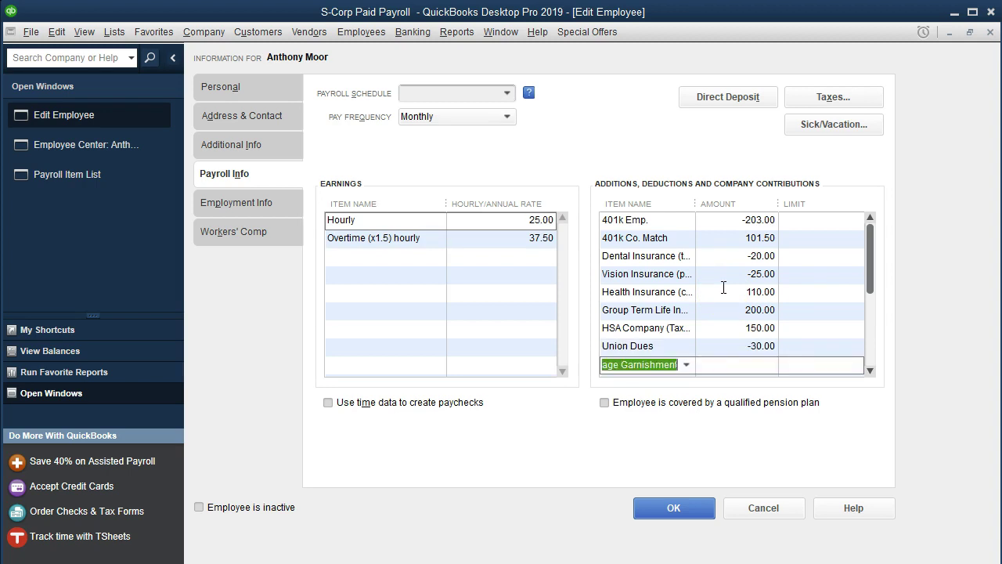
click(755, 365)
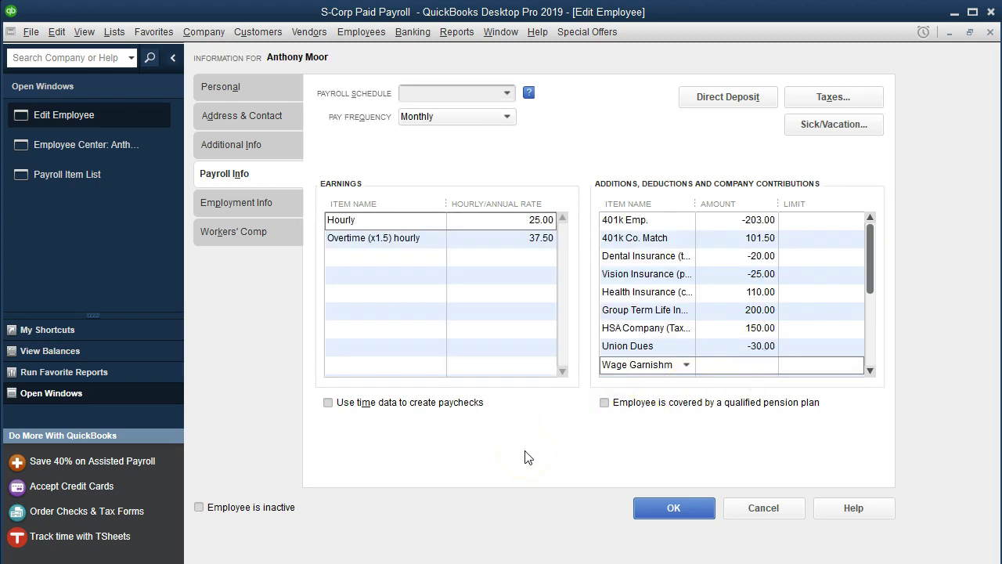
text(300)
key(Tab)
click(665, 507)
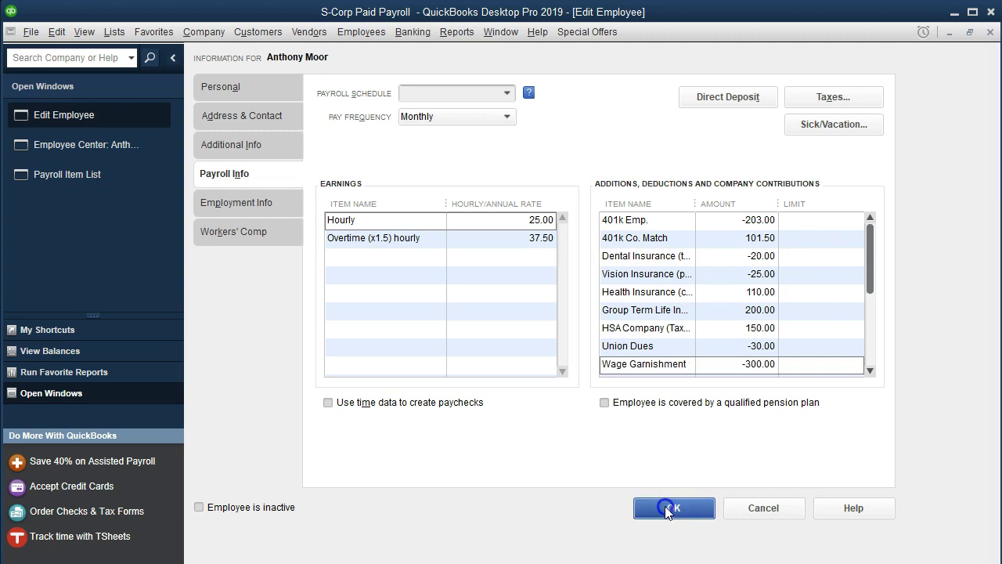